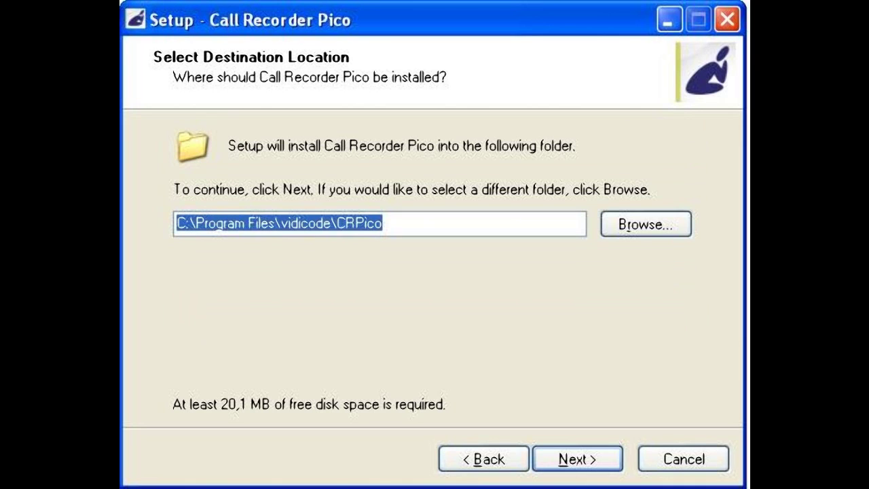
- Install Call Recorder Pico with the default folders and a desktop icon, finishing with software launch and online registration enabled
{"action": "key", "text": "Return"}
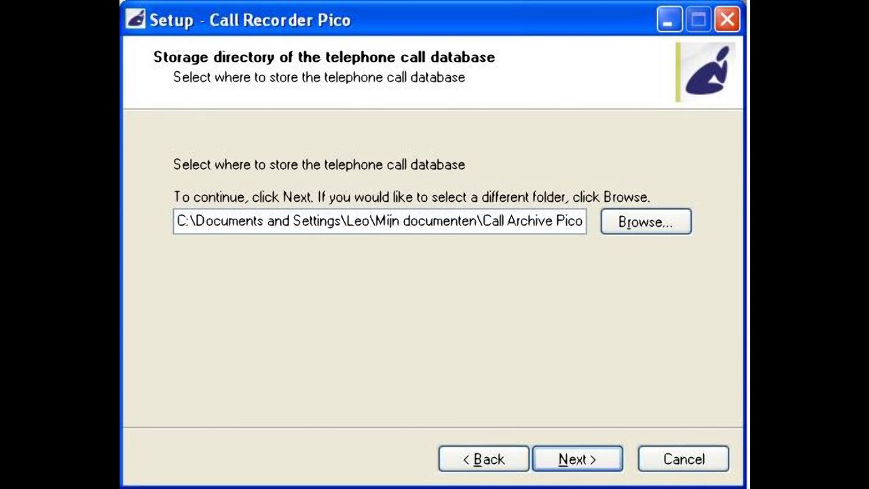
{"action": "key", "text": "Return"}
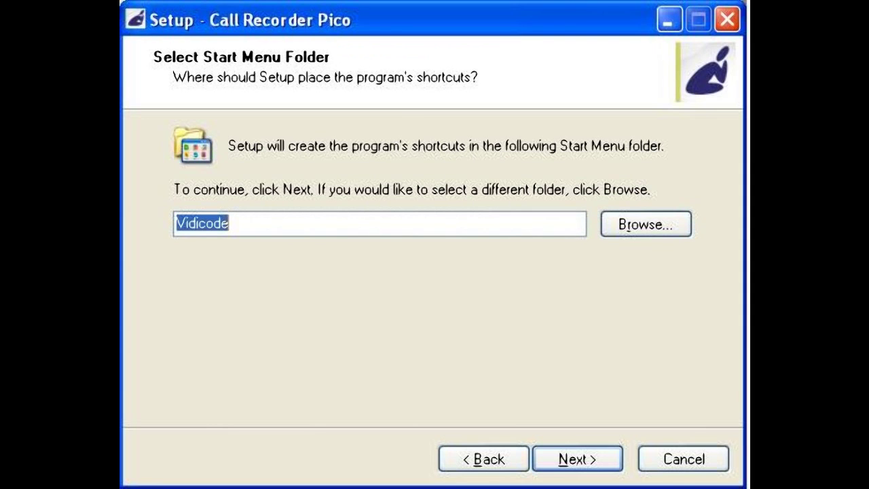
{"action": "key", "text": "Return"}
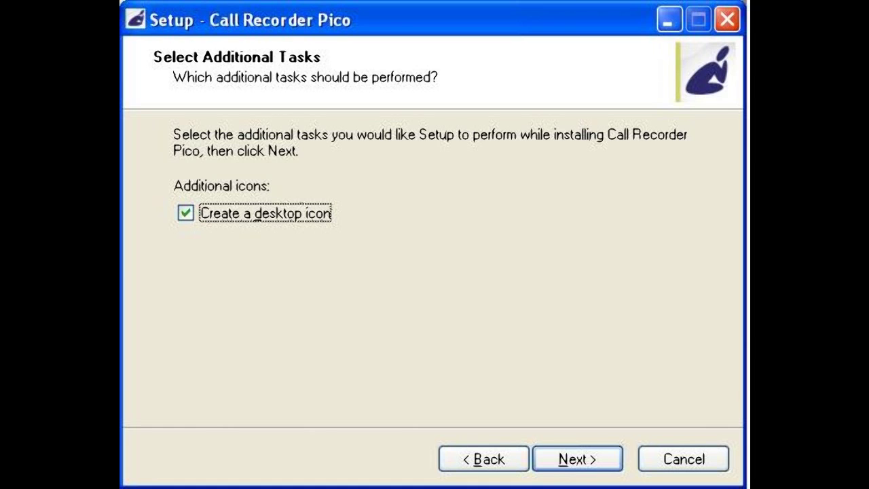
{"action": "key", "text": "Return"}
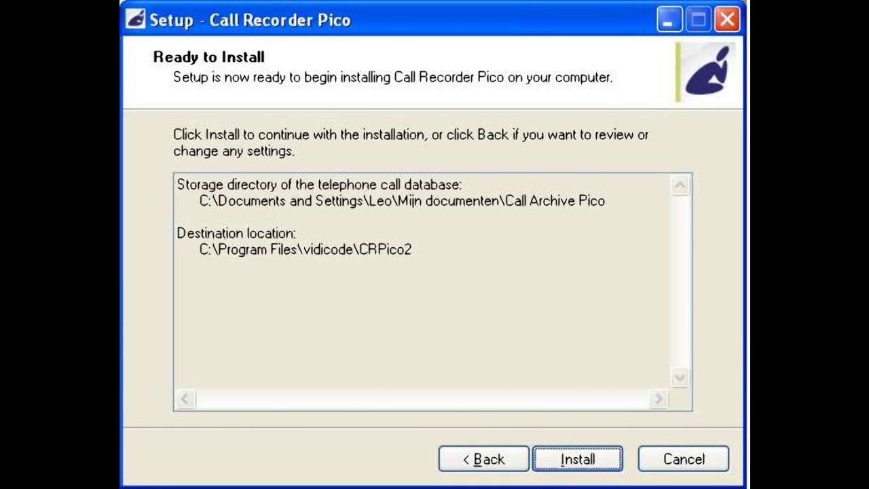
{"action": "key", "text": "Return"}
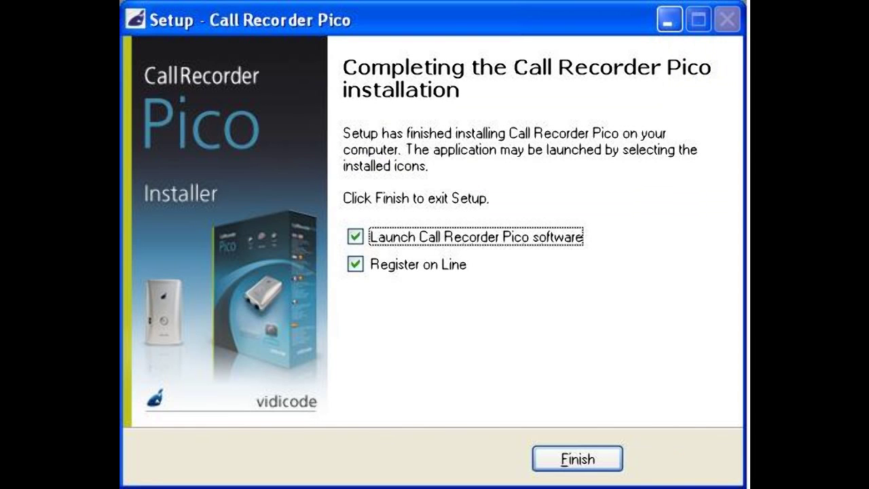
{"action": "key", "text": "Return"}
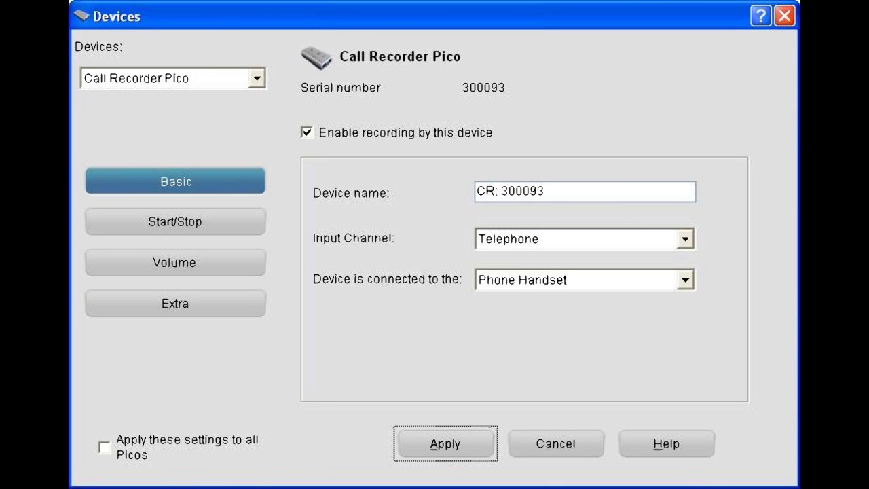
- Examine the Start/Stop, Volume and Extra settings of the Call Recorder Pico device
{"action": "left_click", "coordinate": [175, 221]}
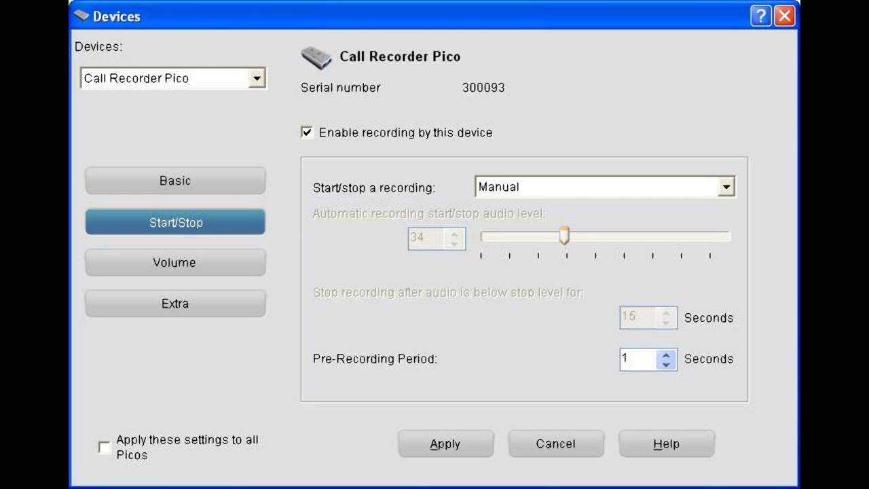
{"action": "left_click", "coordinate": [175, 263]}
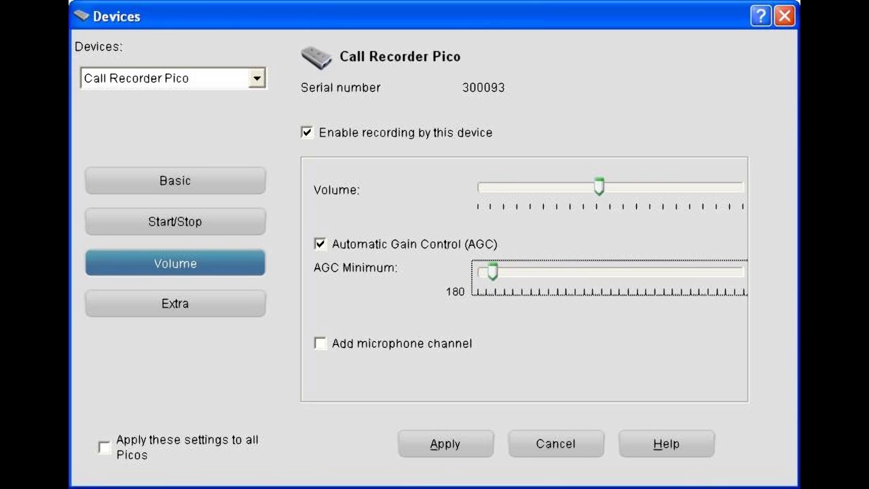
{"action": "left_click", "coordinate": [176, 304]}
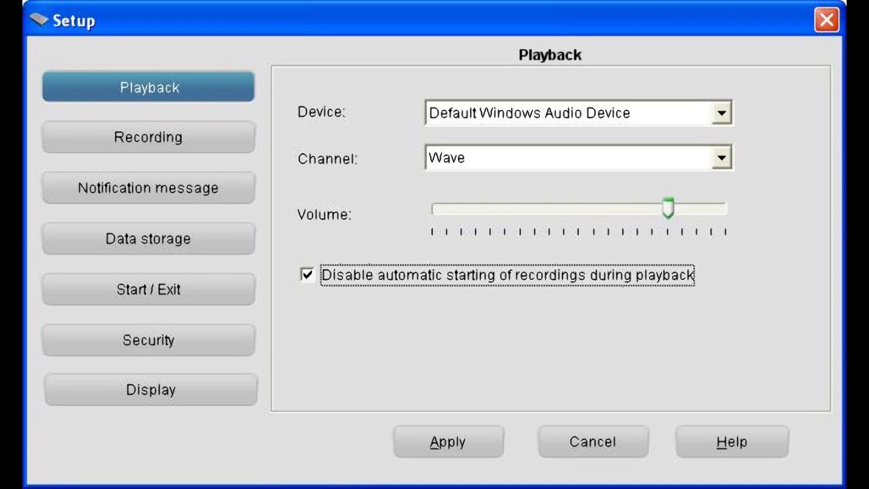
- Examine the Recording, Notification message, Data storage, Start / Exit, Security and Display pages of the program setup
{"action": "left_click", "coordinate": [150, 138]}
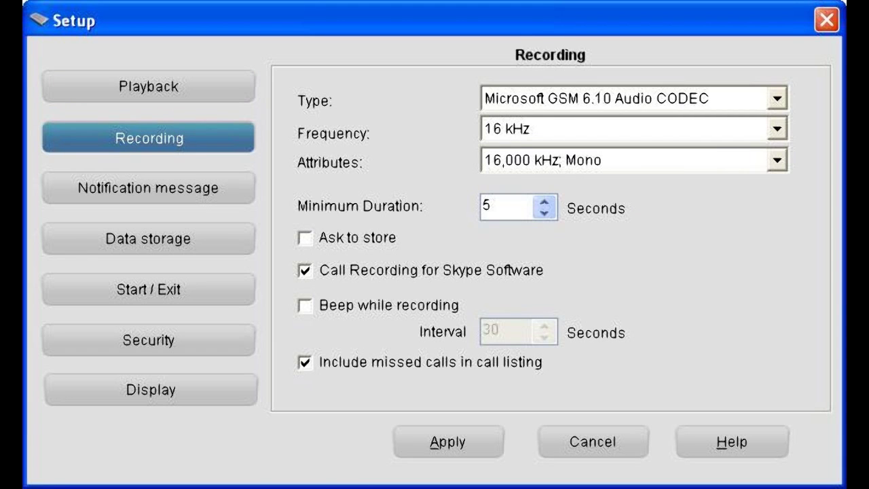
{"action": "left_click", "coordinate": [149, 188]}
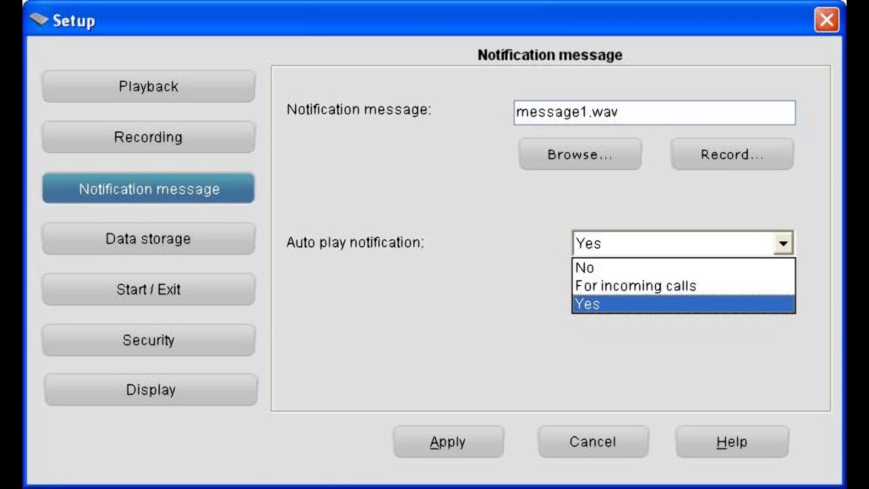
{"action": "left_click", "coordinate": [149, 239]}
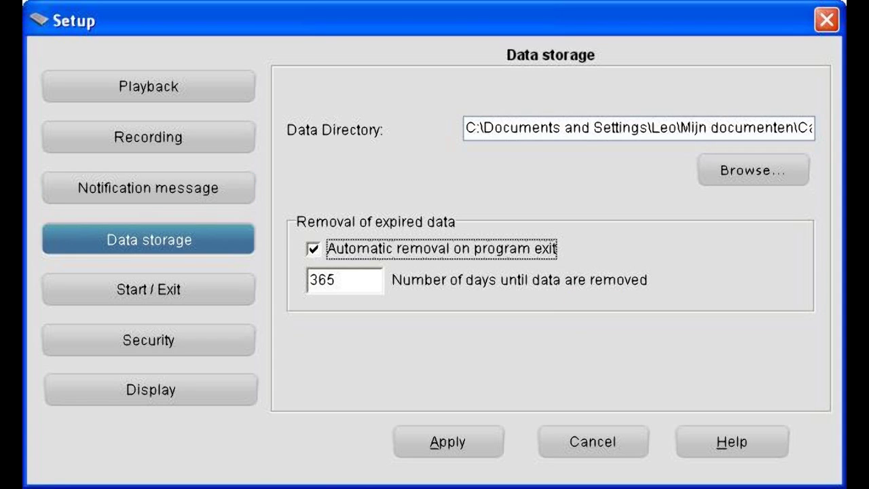
{"action": "left_click", "coordinate": [149, 290]}
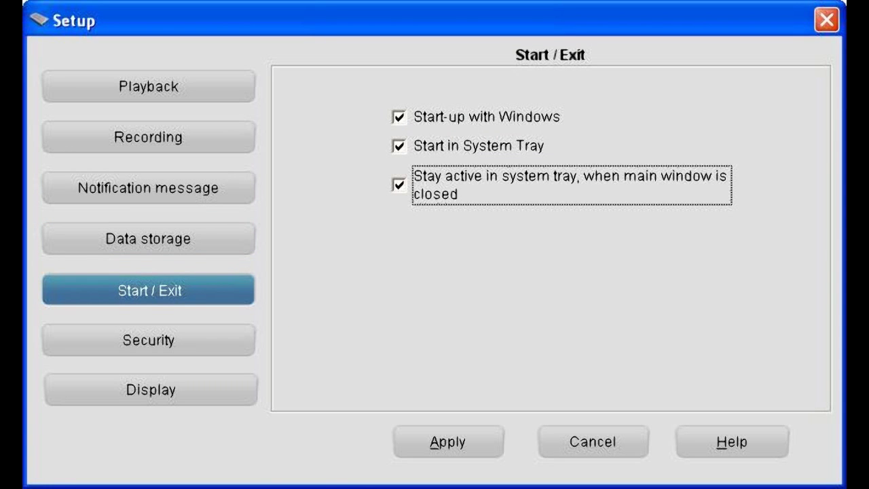
{"action": "left_click", "coordinate": [150, 340]}
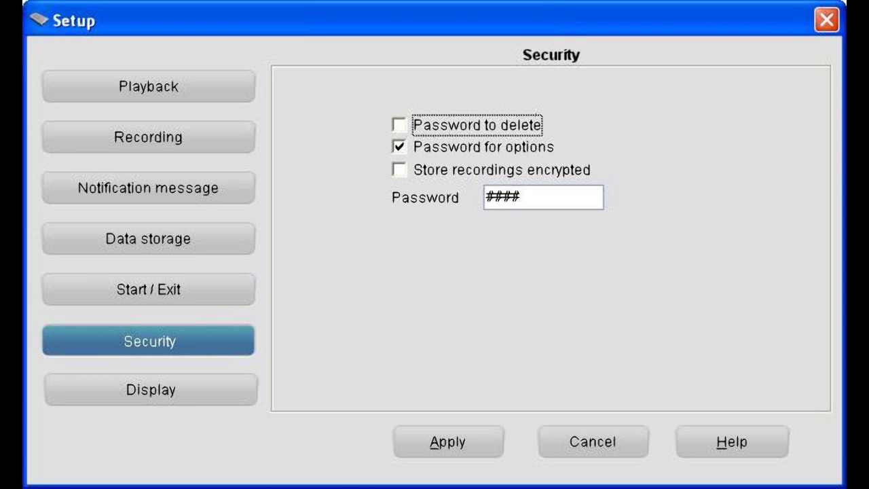
{"action": "left_click", "coordinate": [150, 391]}
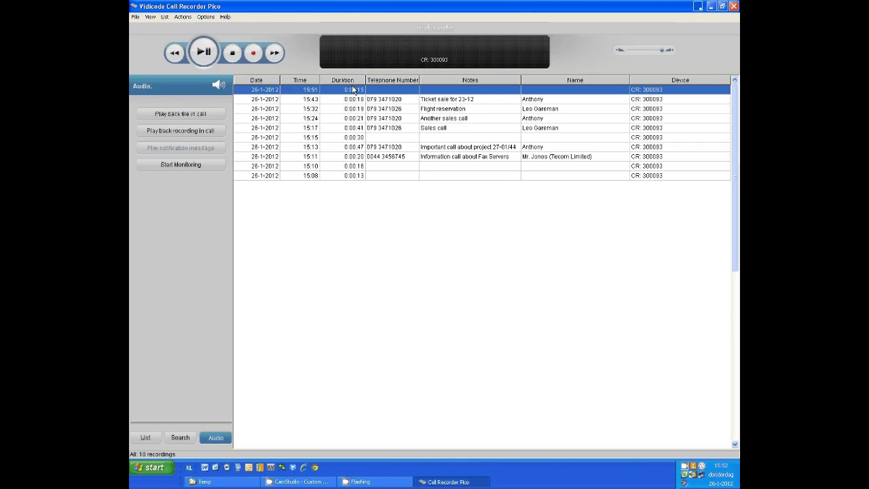
- Assign the existing Tecom Limited contact to the 15:51 recording and add the note "Sale of Call Recorder"
{"action": "double_click", "coordinate": [486, 92]}
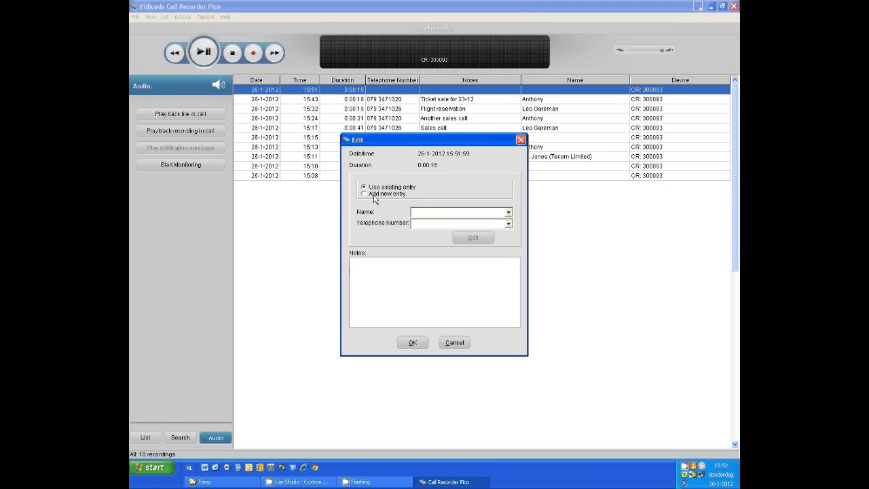
{"action": "left_click", "coordinate": [509, 213]}
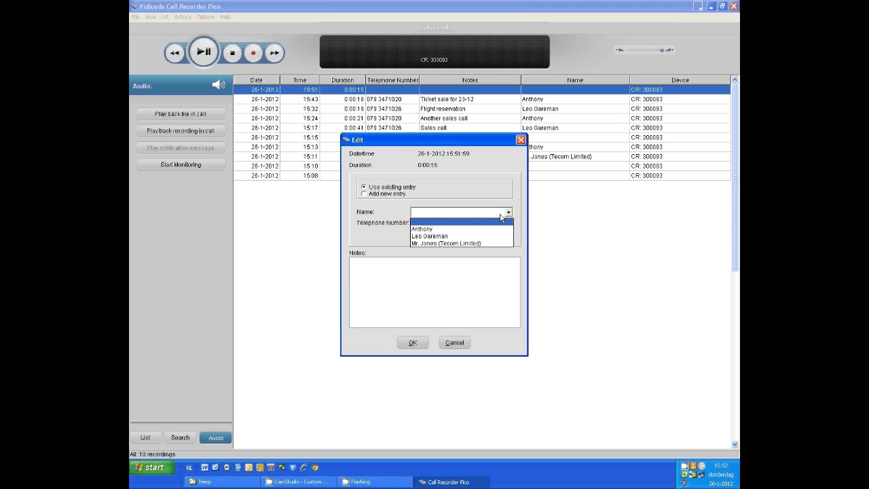
{"action": "left_click", "coordinate": [447, 245]}
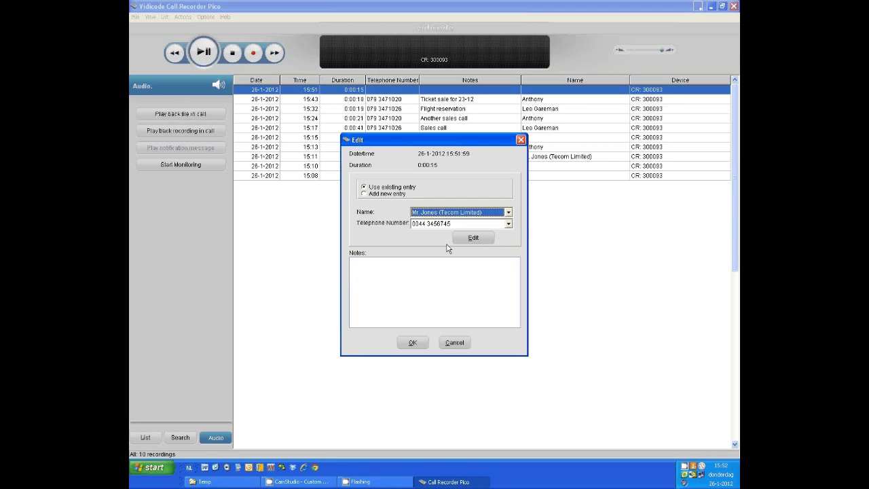
{"action": "left_click", "coordinate": [358, 263]}
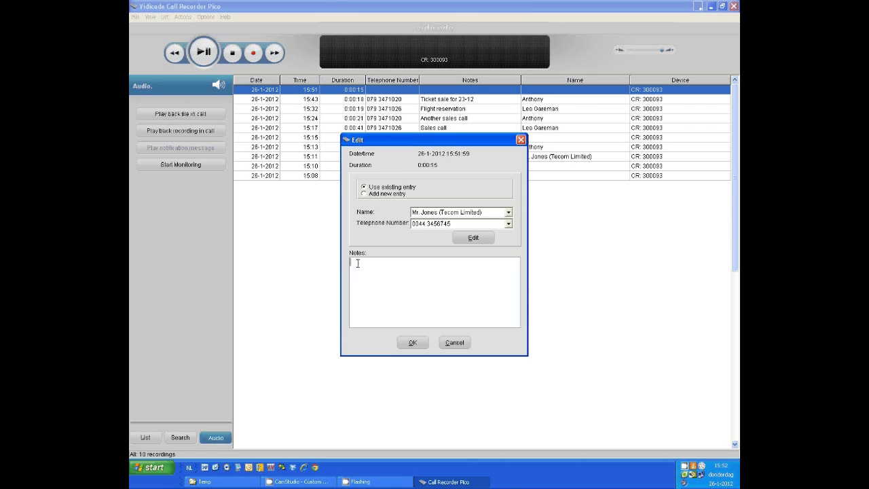
{"action": "type", "text": "Sale of Call Recorder"}
{"action": "left_click", "coordinate": [413, 343]}
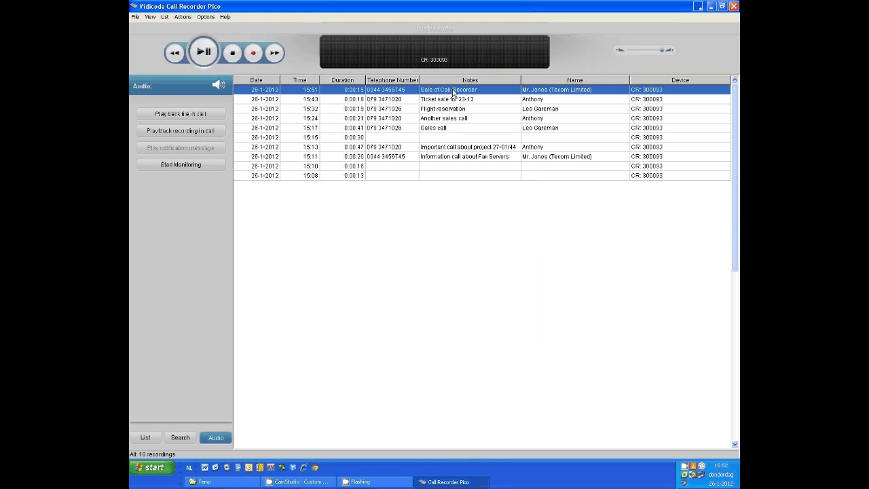
- Play back part of the 15:51 recording and stop the playback
{"action": "left_click", "coordinate": [203, 52]}
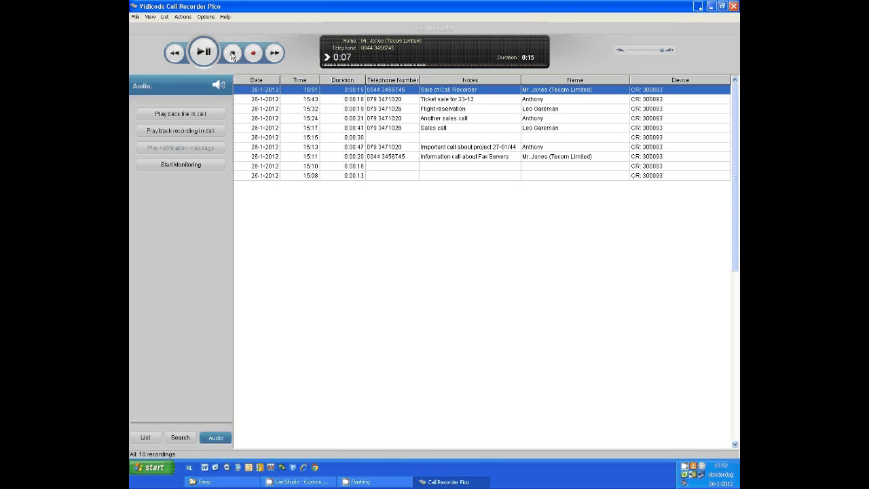
{"action": "left_click", "coordinate": [232, 54]}
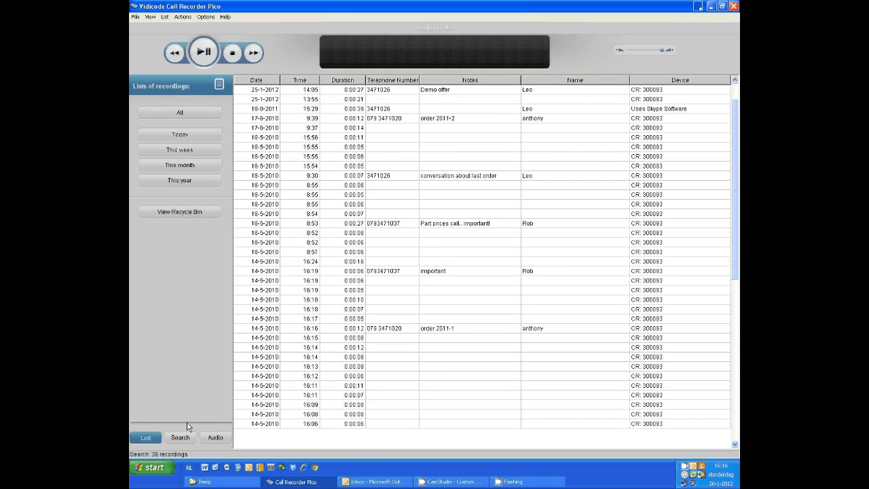
- Search the recordings by the contact's first name and the note text "order"
{"action": "left_click", "coordinate": [181, 439]}
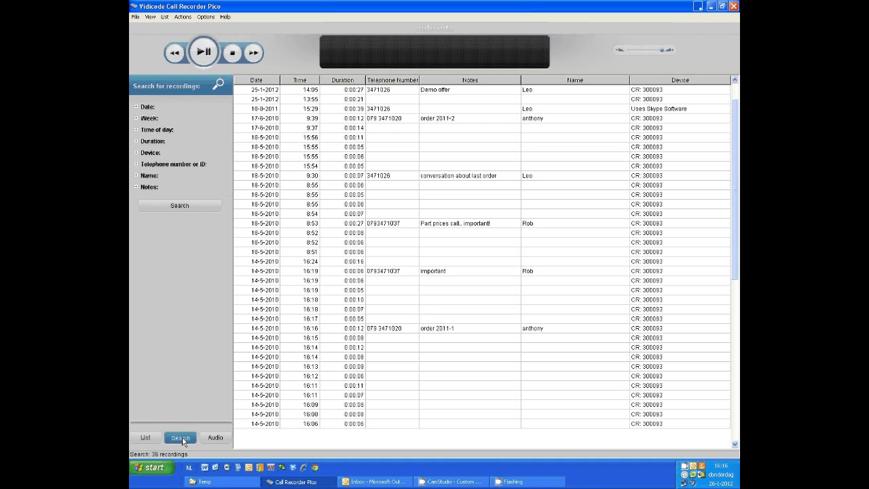
{"action": "left_click", "coordinate": [137, 176]}
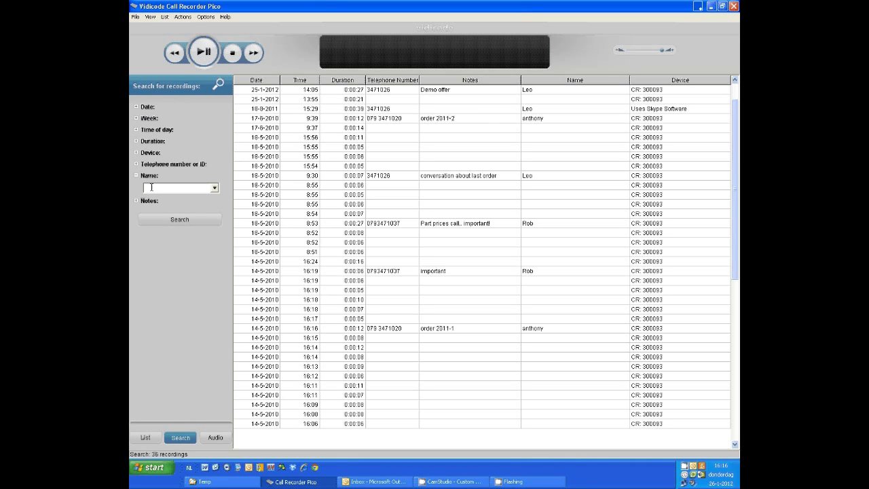
{"action": "left_click", "coordinate": [151, 188]}
{"action": "type", "text": "Anthony"}
{"action": "left_click", "coordinate": [149, 201]}
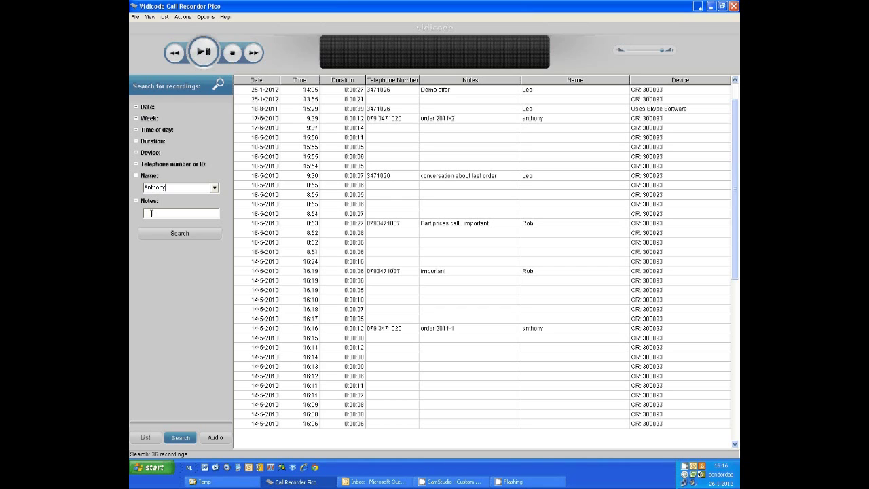
{"action": "left_click", "coordinate": [151, 213]}
{"action": "type", "text": "order"}
{"action": "left_click", "coordinate": [180, 233]}
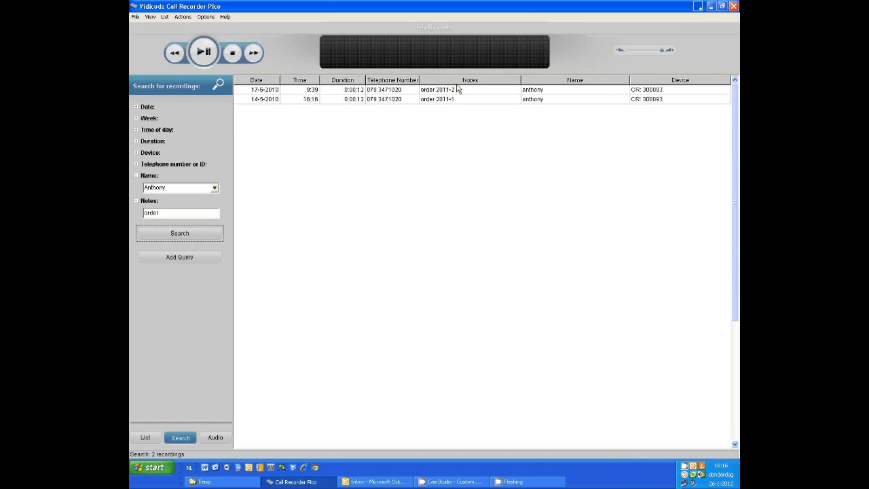
- Play the encrypted recording with the note "order 2011-1", entering the decryption password, and stop the playback
{"action": "left_click", "coordinate": [398, 102]}
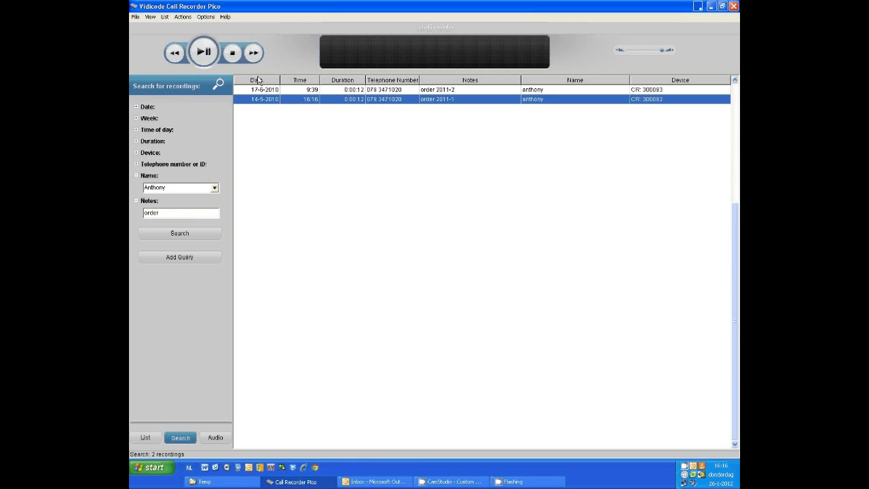
{"action": "left_click", "coordinate": [201, 56]}
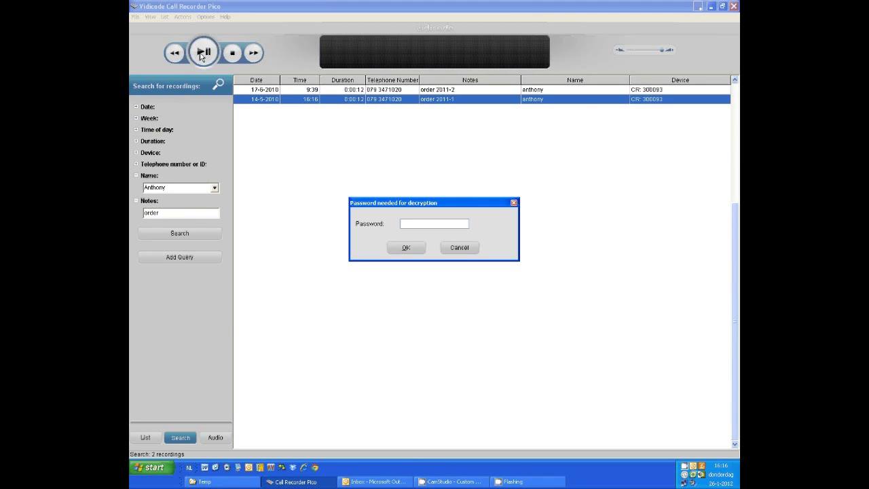
{"action": "type", "text": "####"}
{"action": "left_click", "coordinate": [404, 247]}
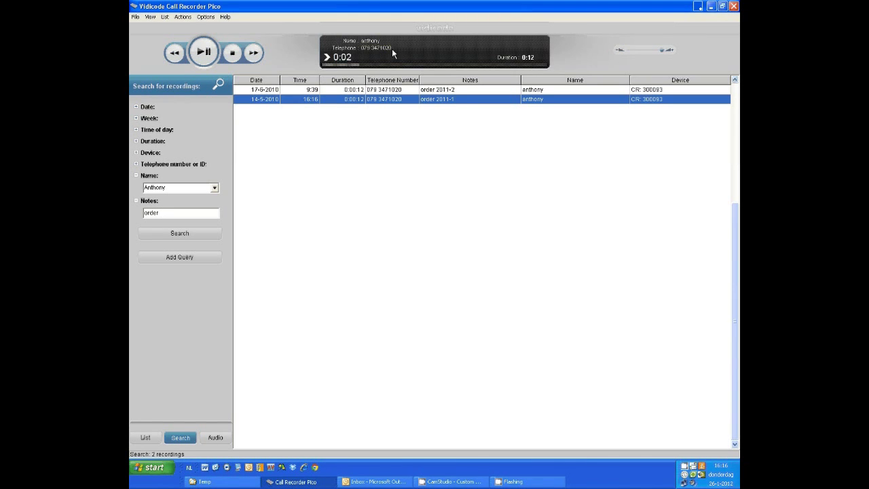
{"action": "left_click", "coordinate": [232, 54]}
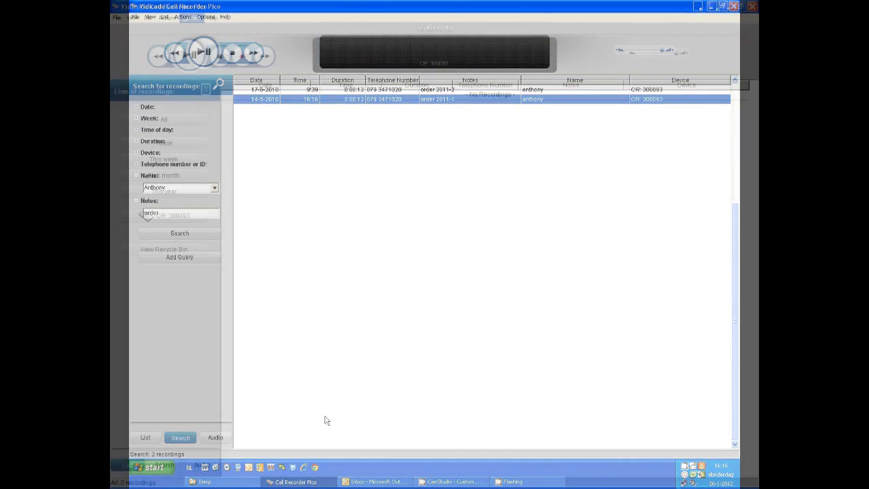